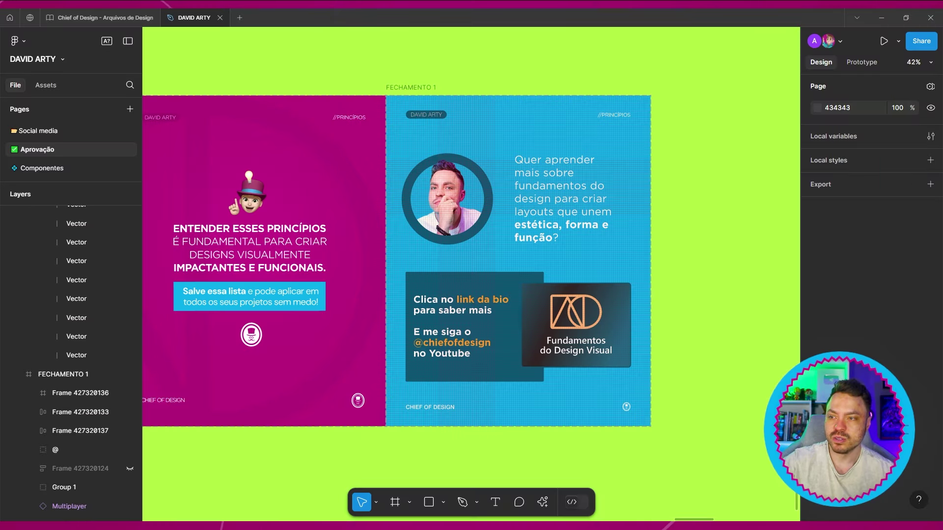
# Turn off the layout grids on the carousel cards and select the photo-and-question group.
pyautogui.hotkey('ctrl', 'shift', '4')
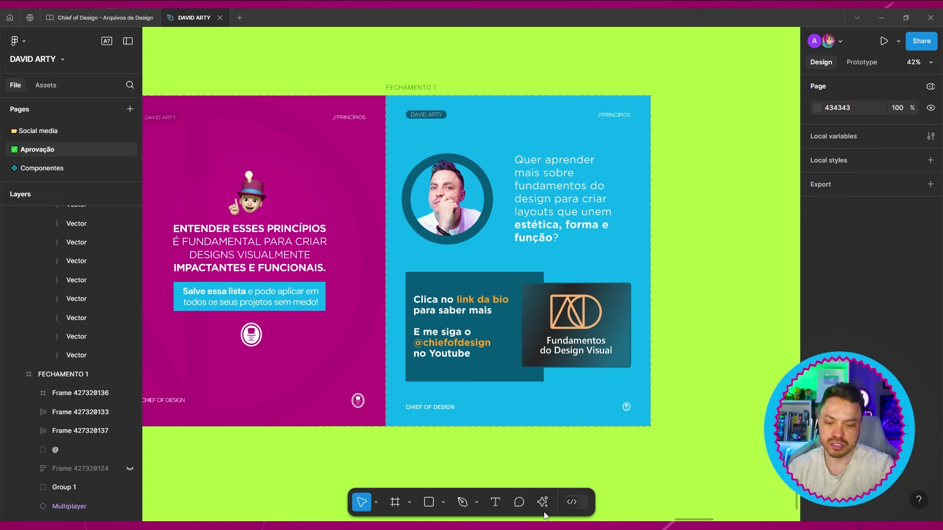
pyautogui.click(571, 196)
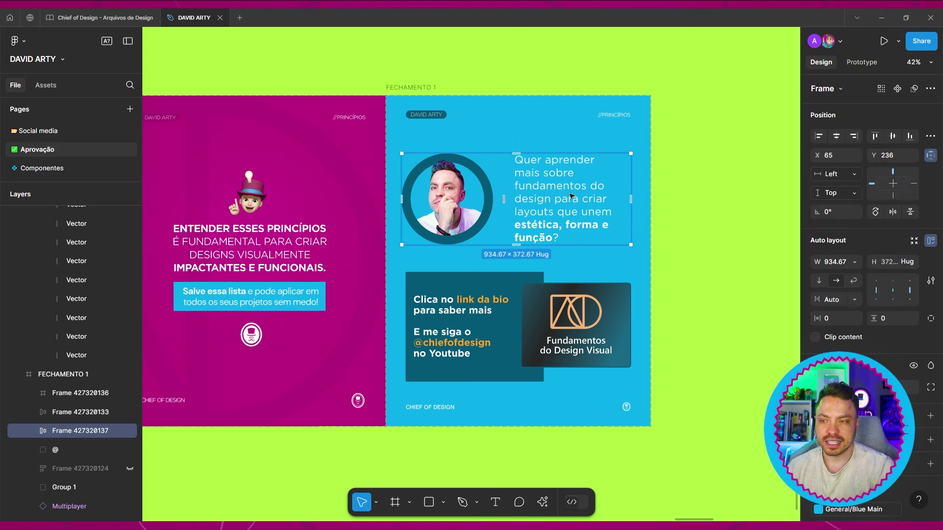
# Check the question text and profile photo, then reselect their parent frame Frame 427320137.
pyautogui.doubleClick(571, 196)
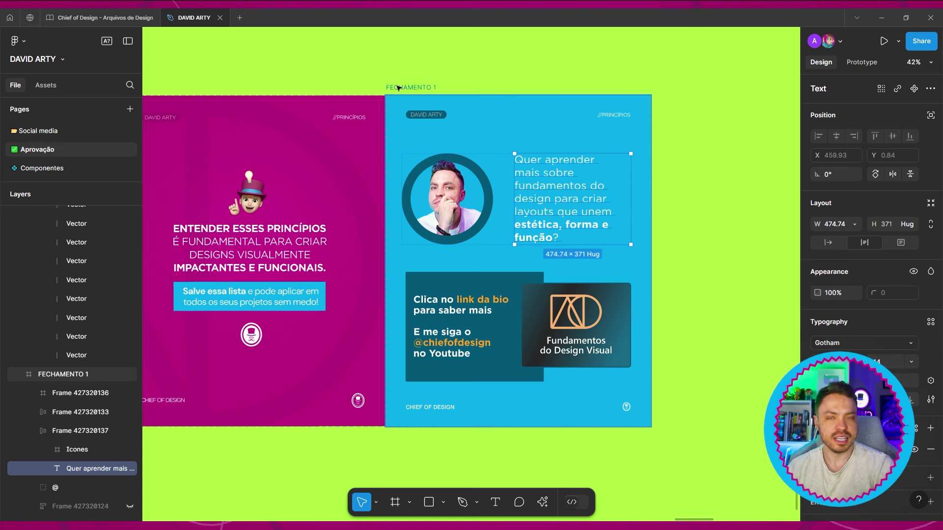
pyautogui.click(416, 168)
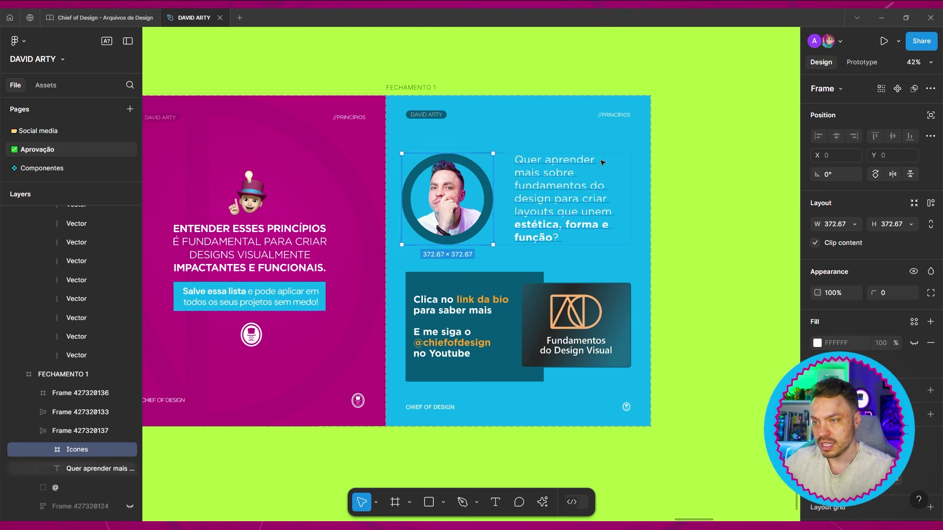
pyautogui.hotkey('shift', 'Return')
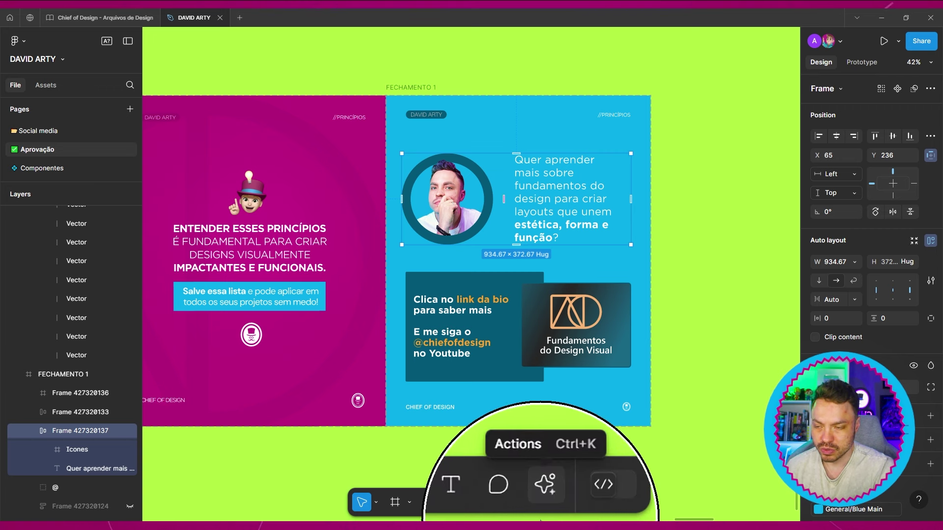
# Search the AI actions for 'Rename' and run layer renaming on the photo-and-question group.
pyautogui.click(548, 509)
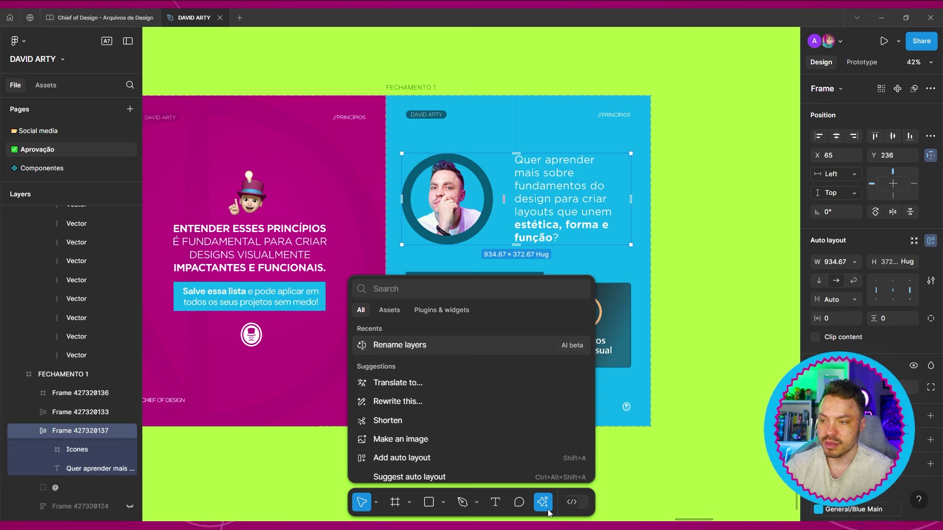
pyautogui.scroll(-1, 497, 399)
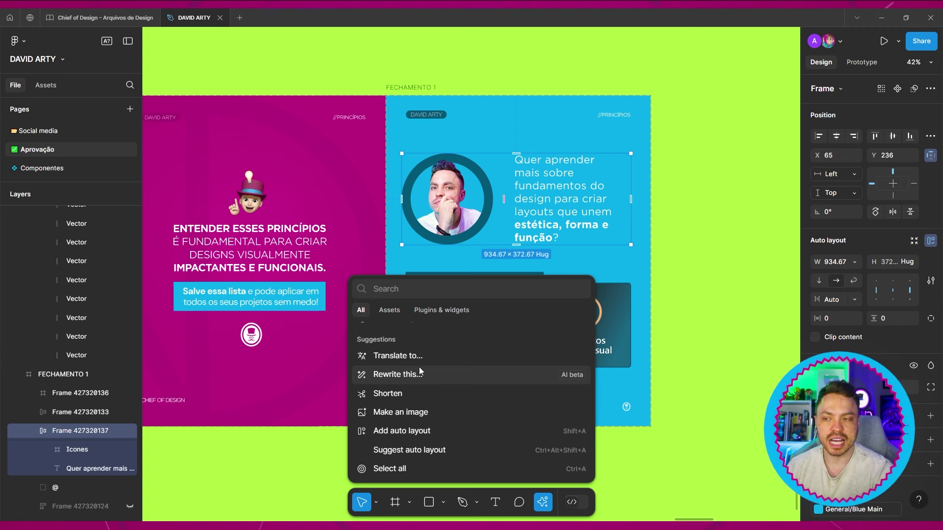
pyautogui.scroll(1, 420, 371)
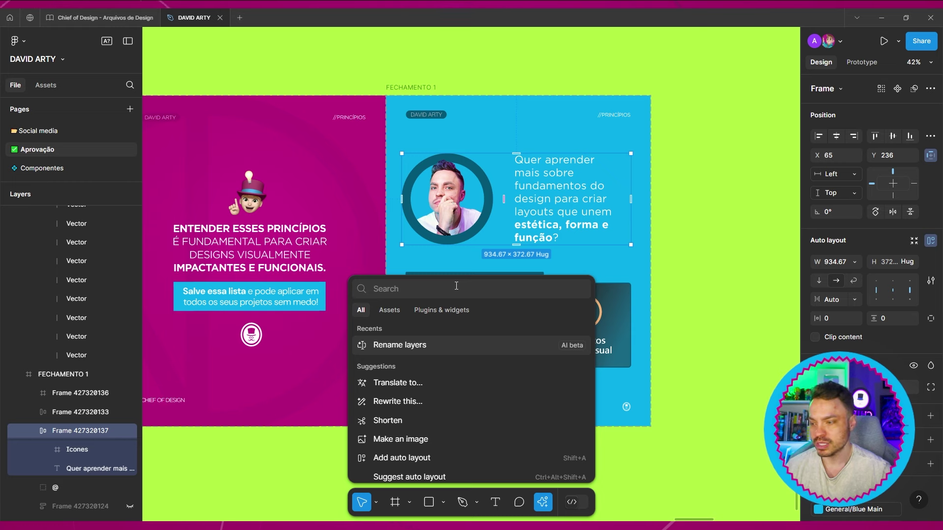
pyautogui.write('Rename')
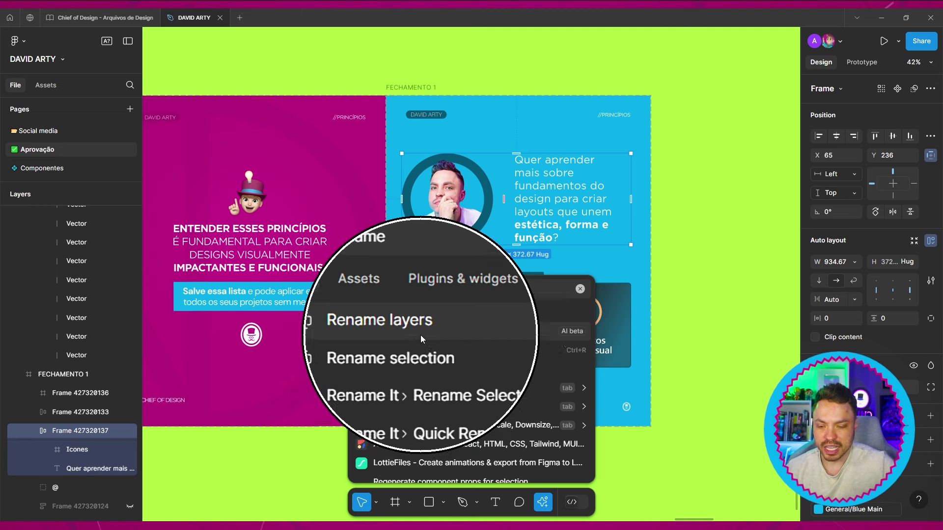
pyautogui.click(420, 335)
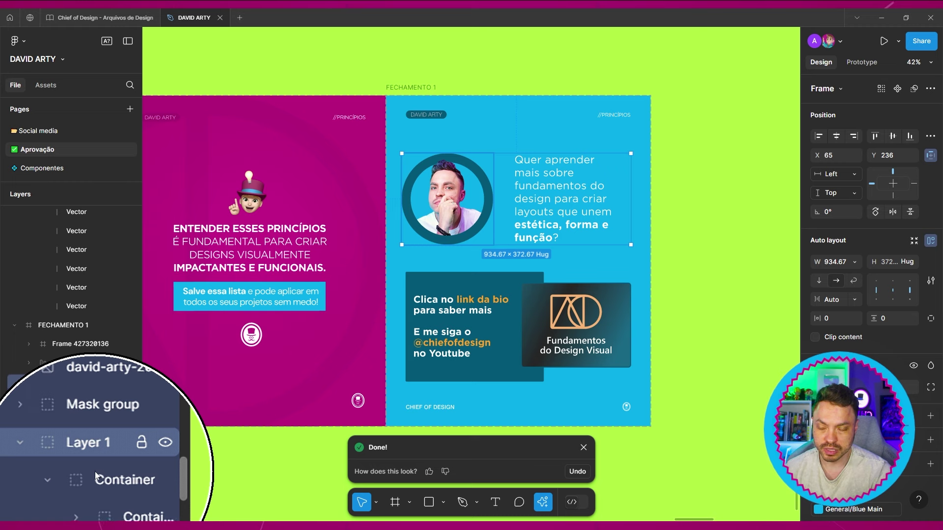
# Review the new names Container, Icones, Mask group and Text Content, then clear the selection.
pyautogui.scroll(-2, 63, 402)
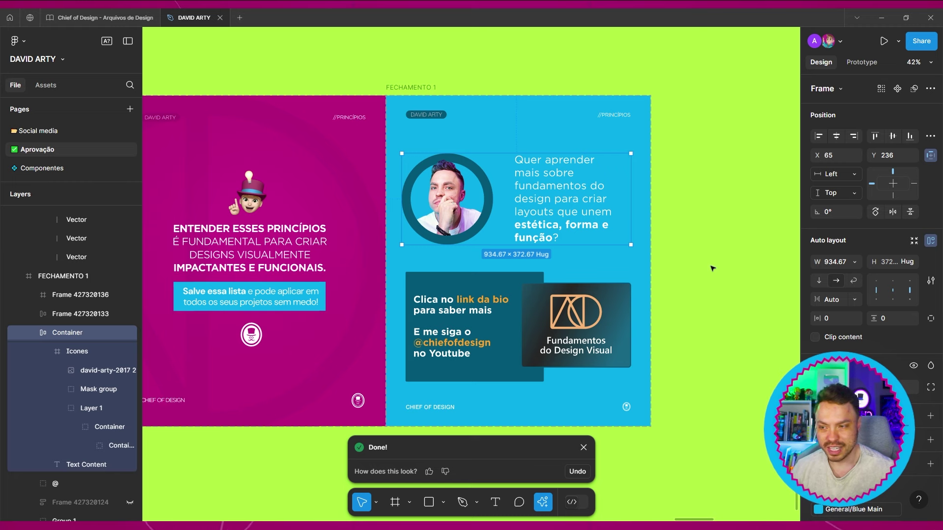
pyautogui.click(657, 236)
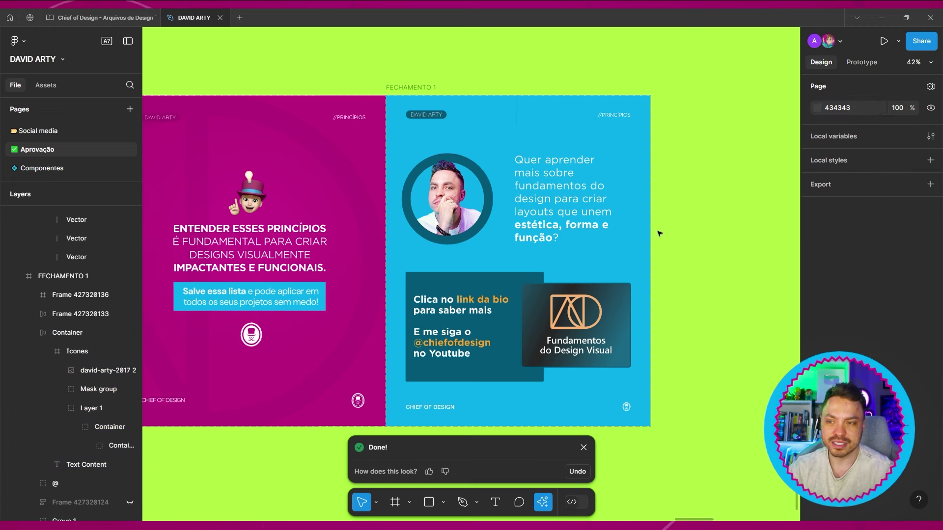
# AI-rename all layers of the FECHAMENTO 1 card and inspect the new Image Container layer.
pyautogui.click(408, 88)
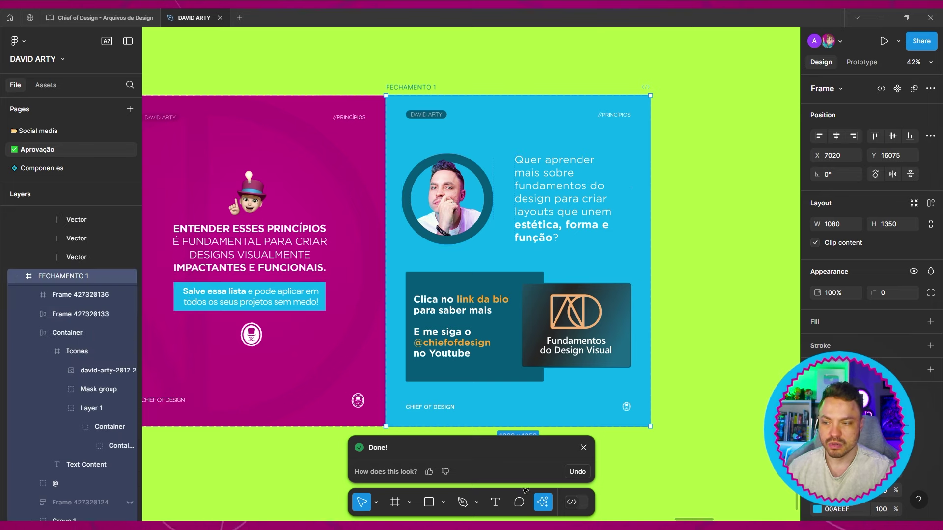
pyautogui.click(543, 502)
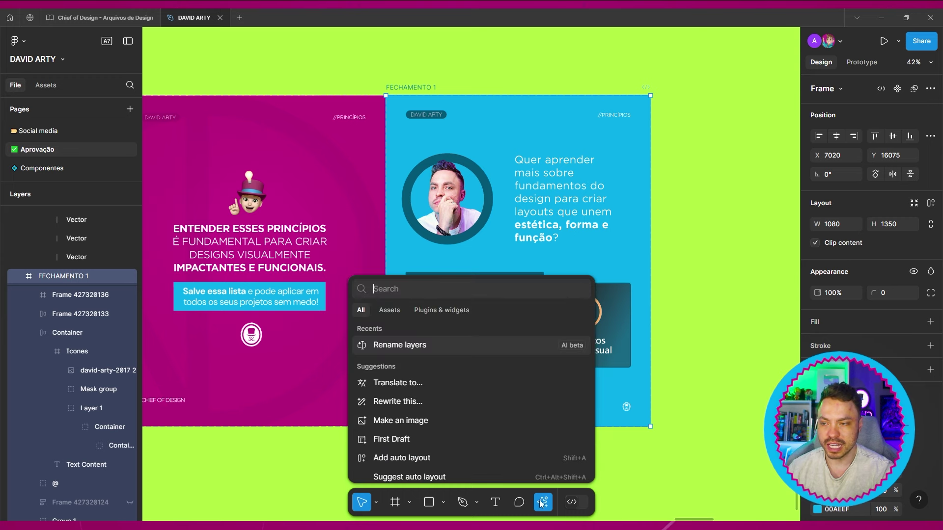
pyautogui.click(432, 345)
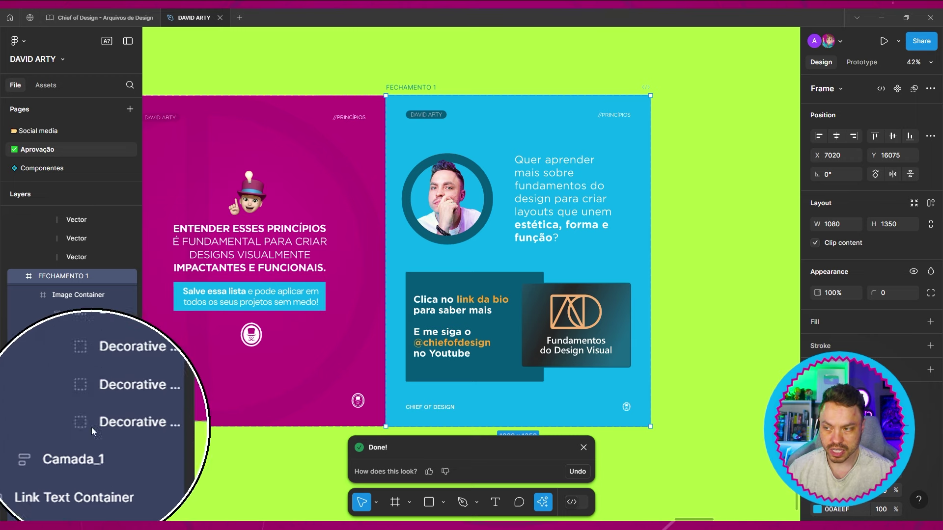
pyautogui.click(78, 300)
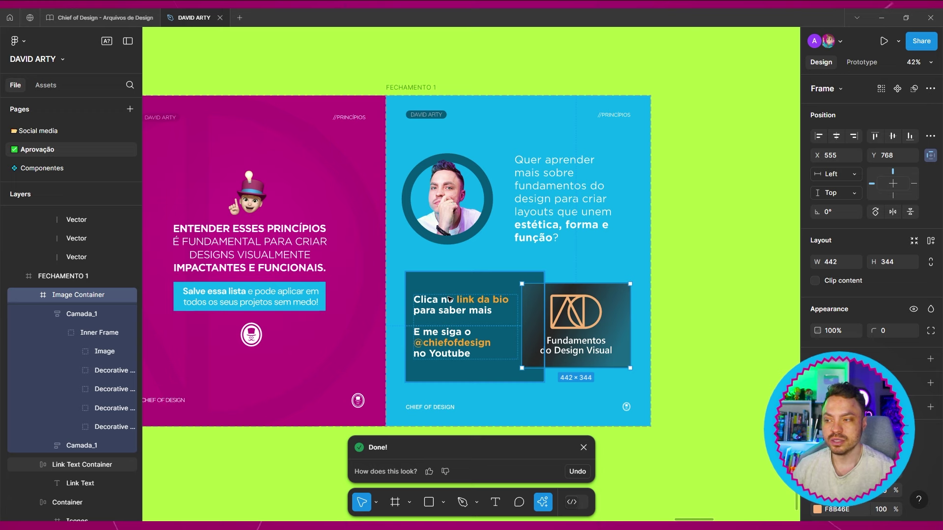
pyautogui.click(82, 353)
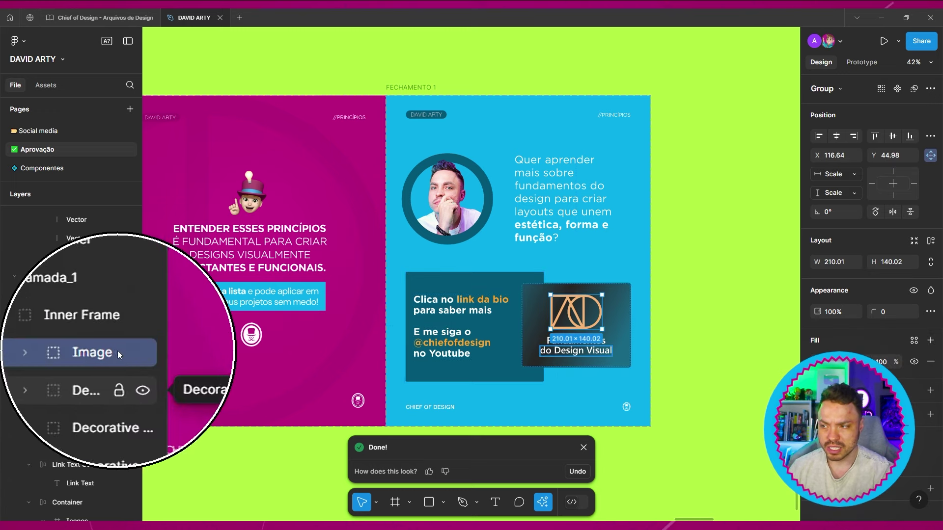
pyautogui.click(102, 372)
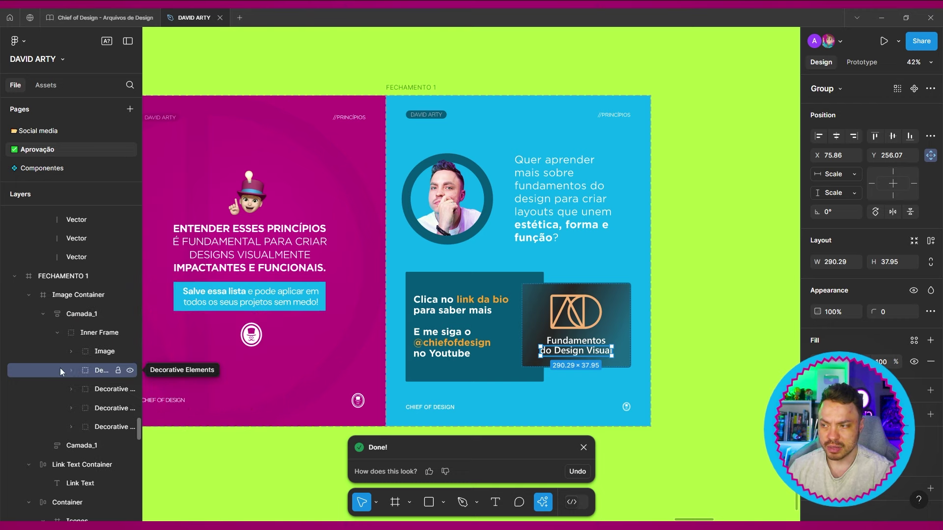
pyautogui.doubleClick(279, 253)
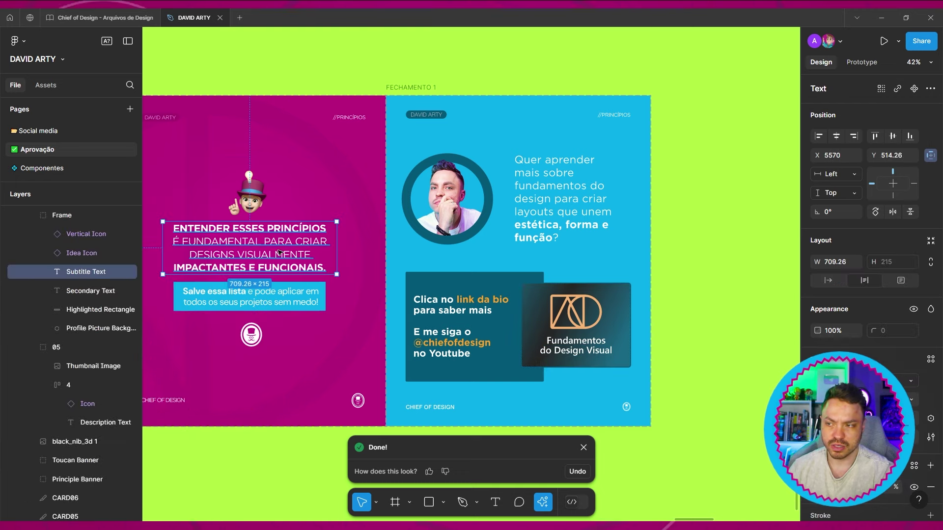
pyautogui.click(567, 201)
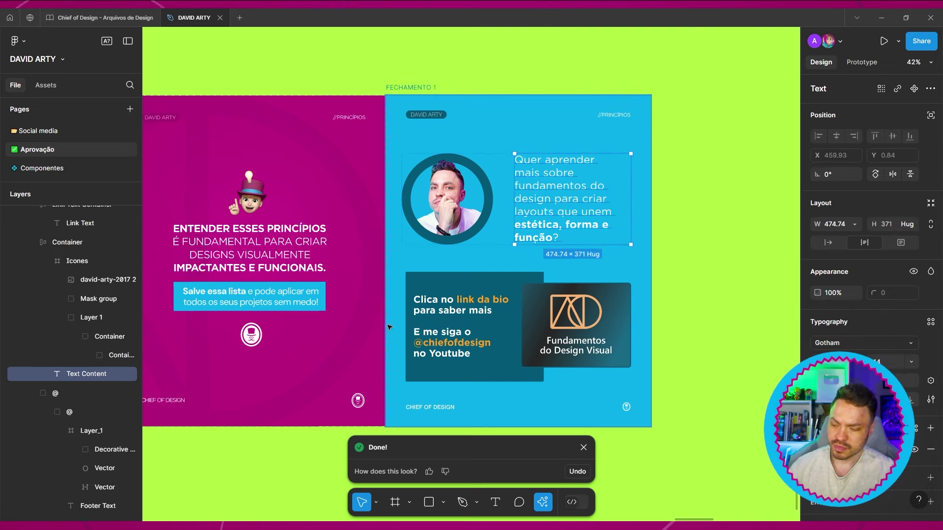
pyautogui.scroll(-3, 372, 303)
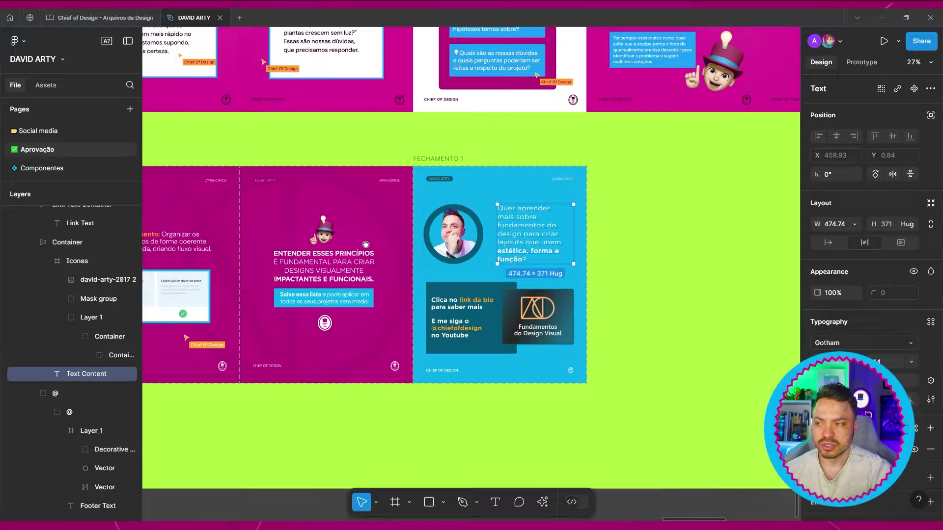
# Run Rename layers on the Alinhamento card's group, forcing it despite no layers needing names.
pyautogui.hscroll(-6, 422, 280)
pyautogui.click(477, 259)
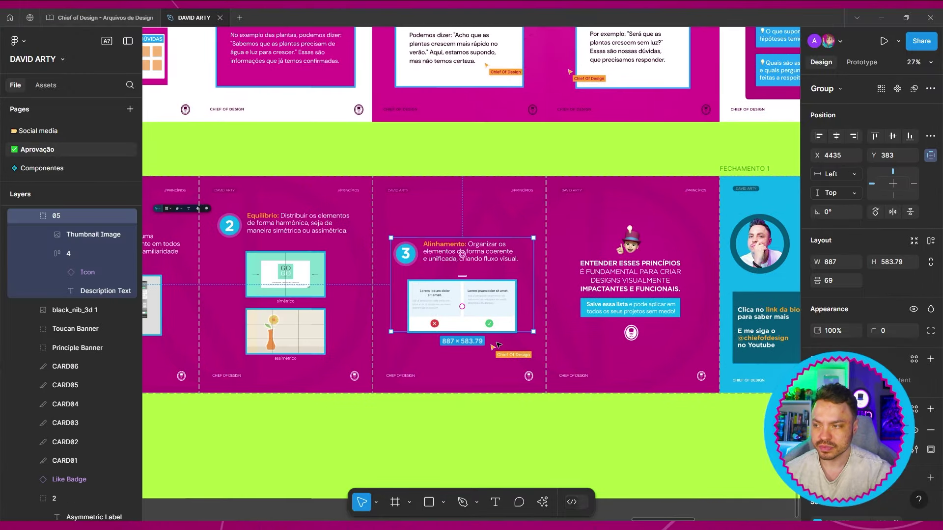
pyautogui.scroll(2, 86, 261)
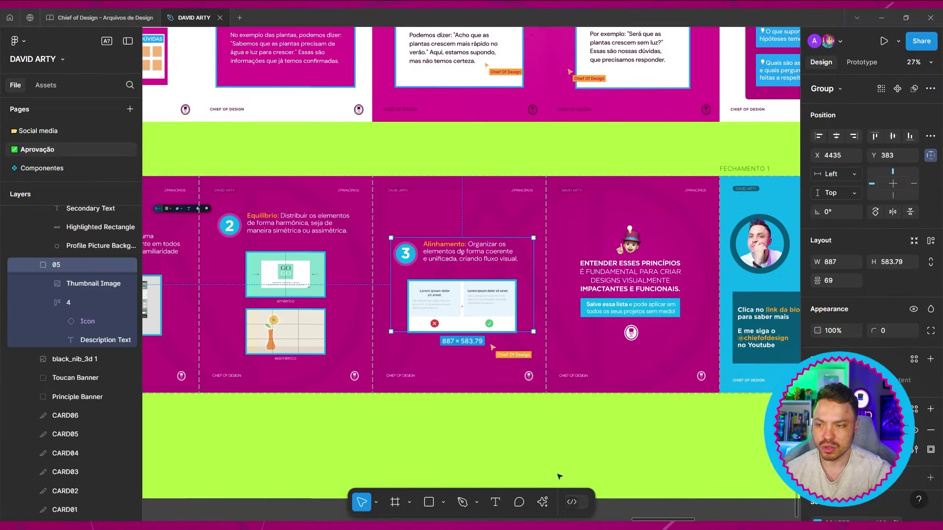
pyautogui.click(537, 498)
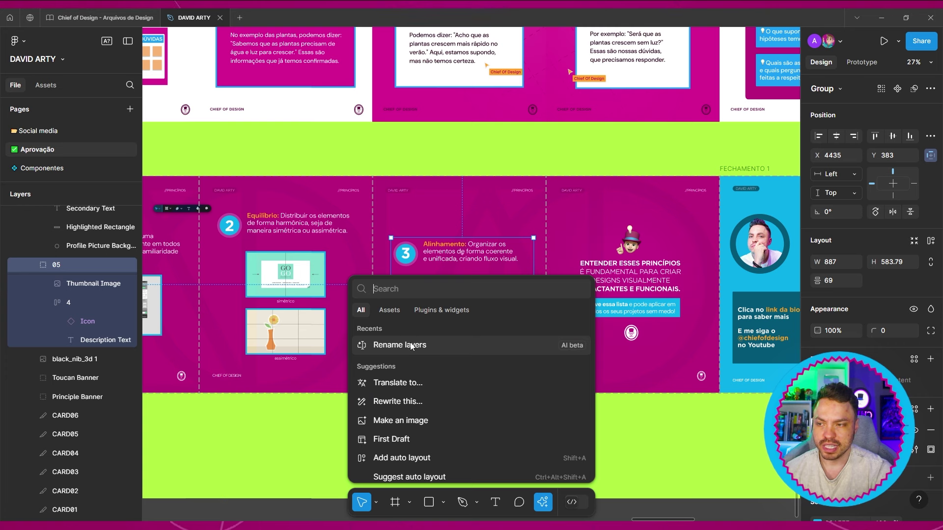
pyautogui.click(411, 345)
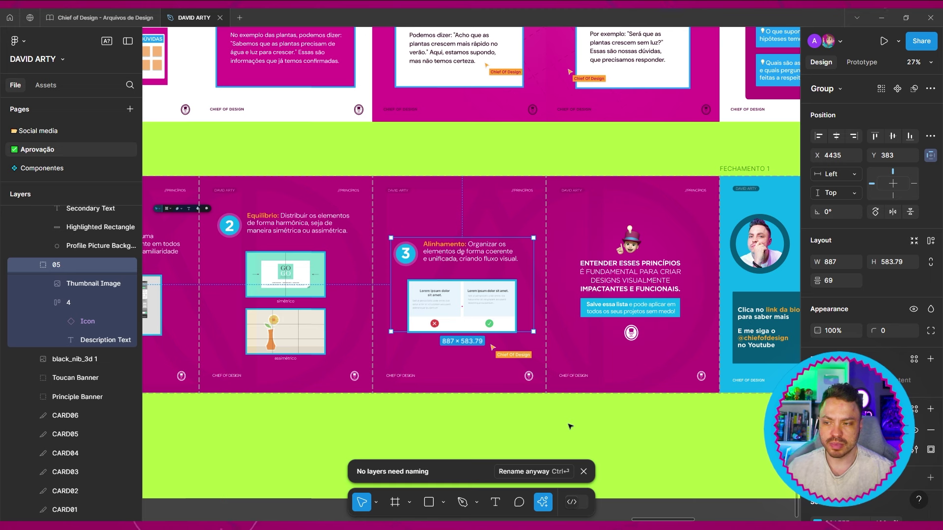
pyautogui.click(524, 472)
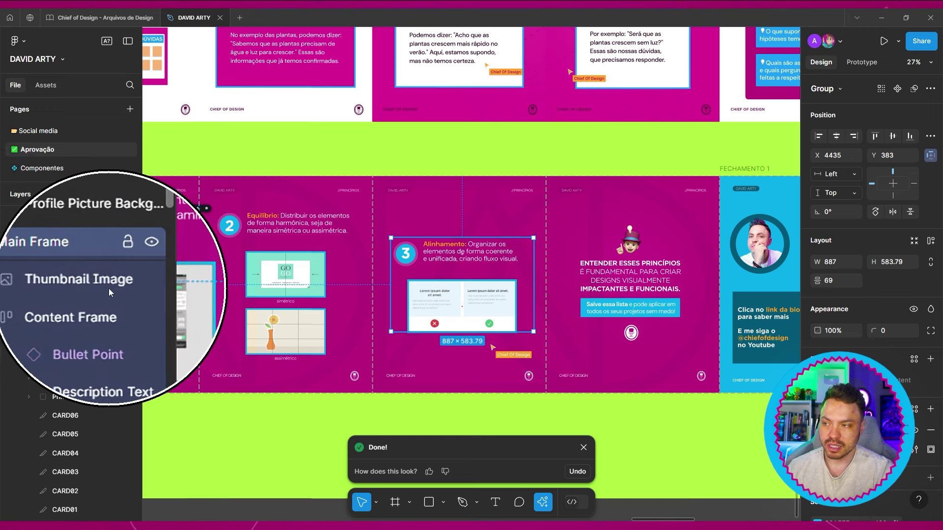
# Inspect the renamed Content Frame and Description Text layers, then clear the selection.
pyautogui.click(83, 305)
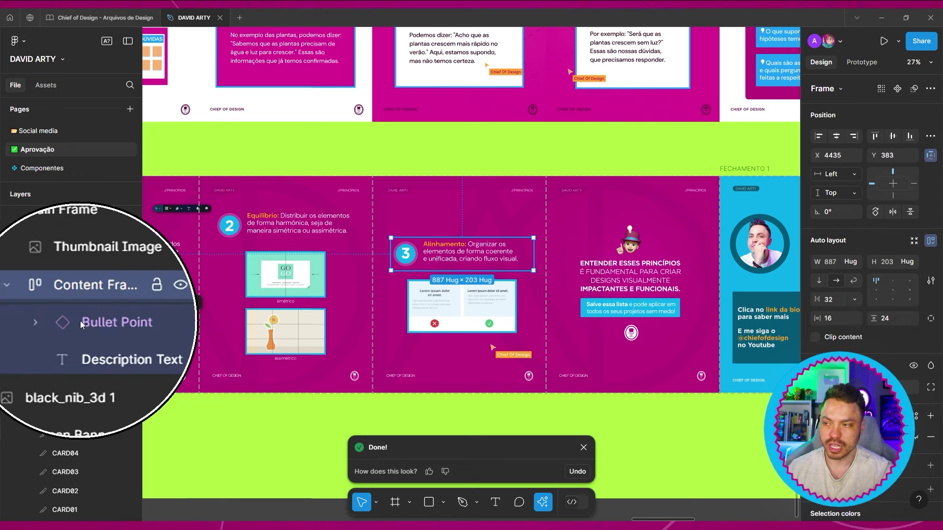
pyautogui.click(93, 344)
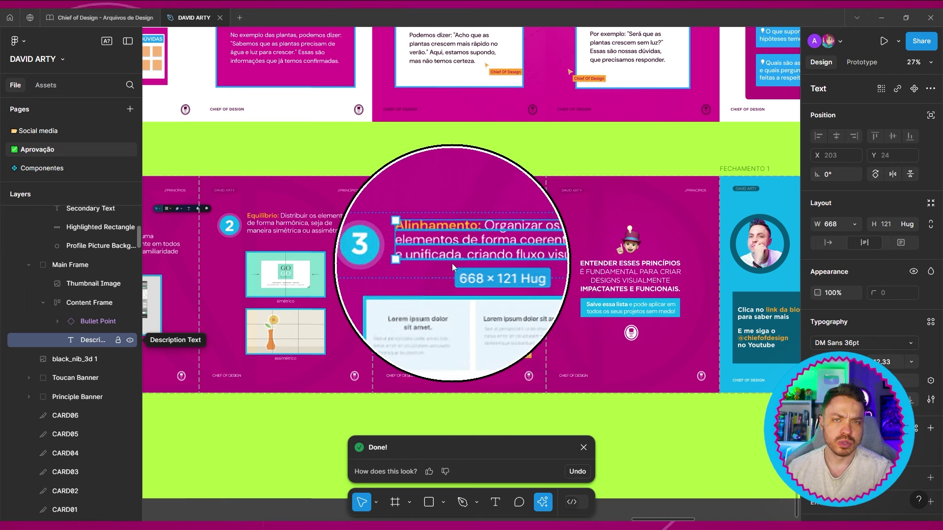
pyautogui.click(641, 437)
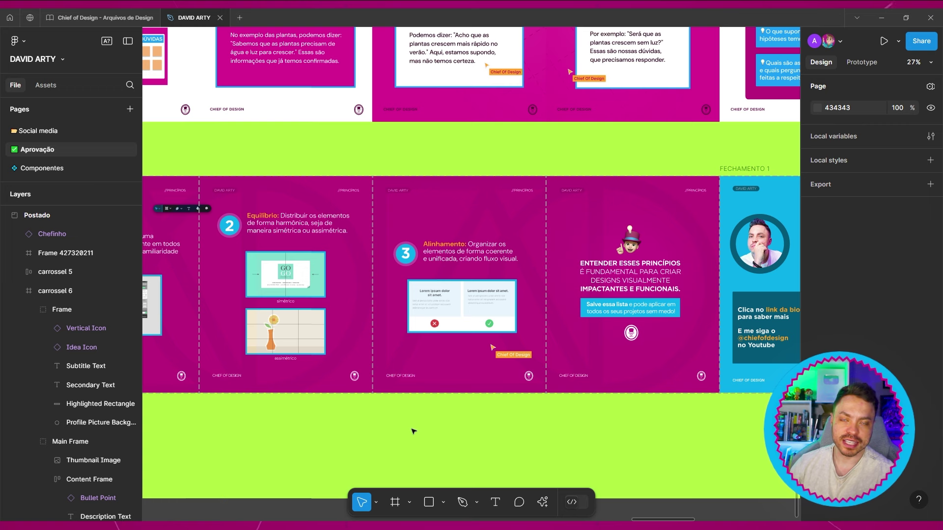